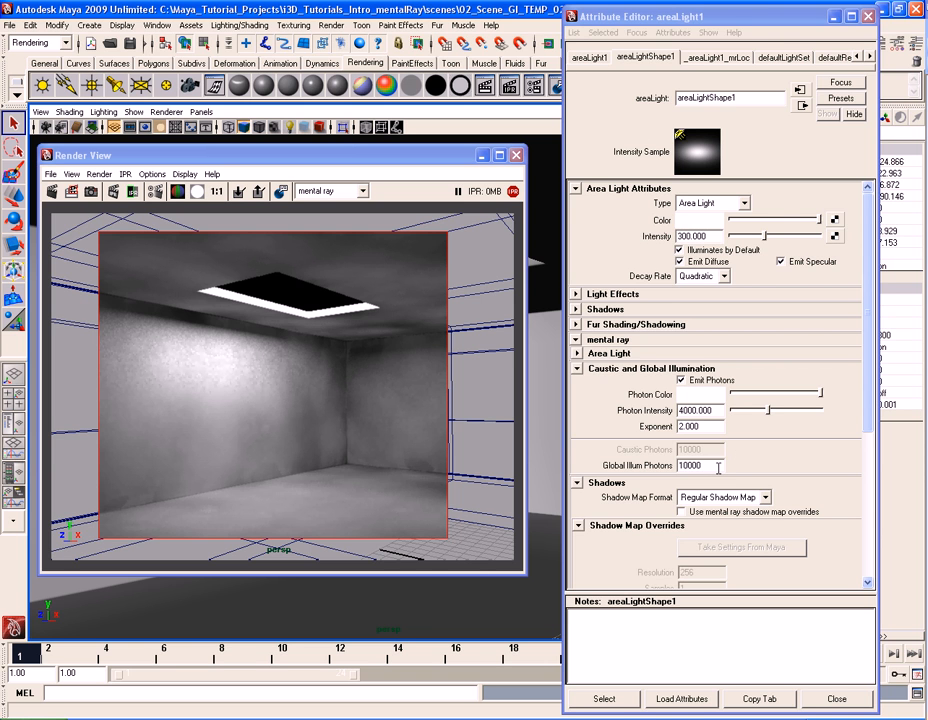
Set the area light's Global Illum Photons to 1000
{"action": "double_click", "coordinate": [712, 466]}
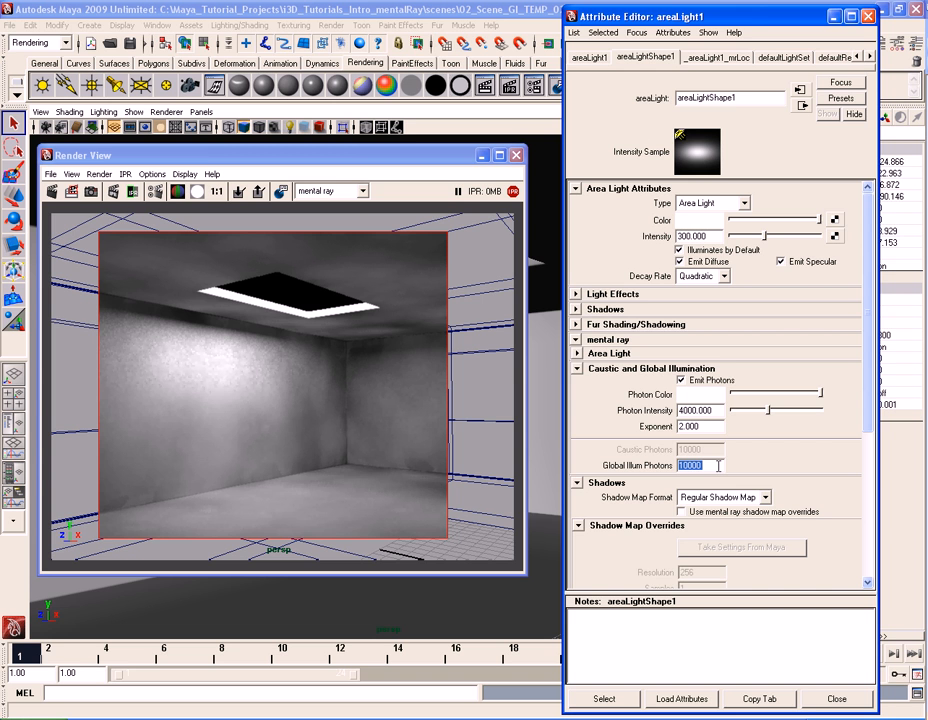
{"action": "type", "text": "1000"}
{"action": "key", "text": "Return"}
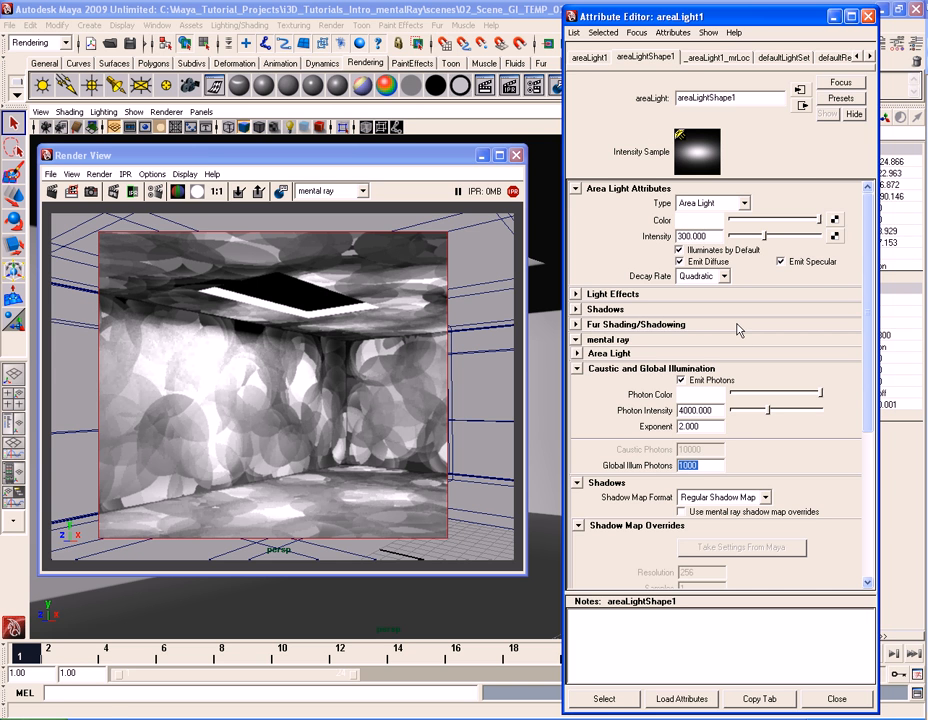
In the render settings, try Global Illumination accuracies of 50, 1000 and 2000, and finish with 500
{"action": "left_click", "coordinate": [532, 85]}
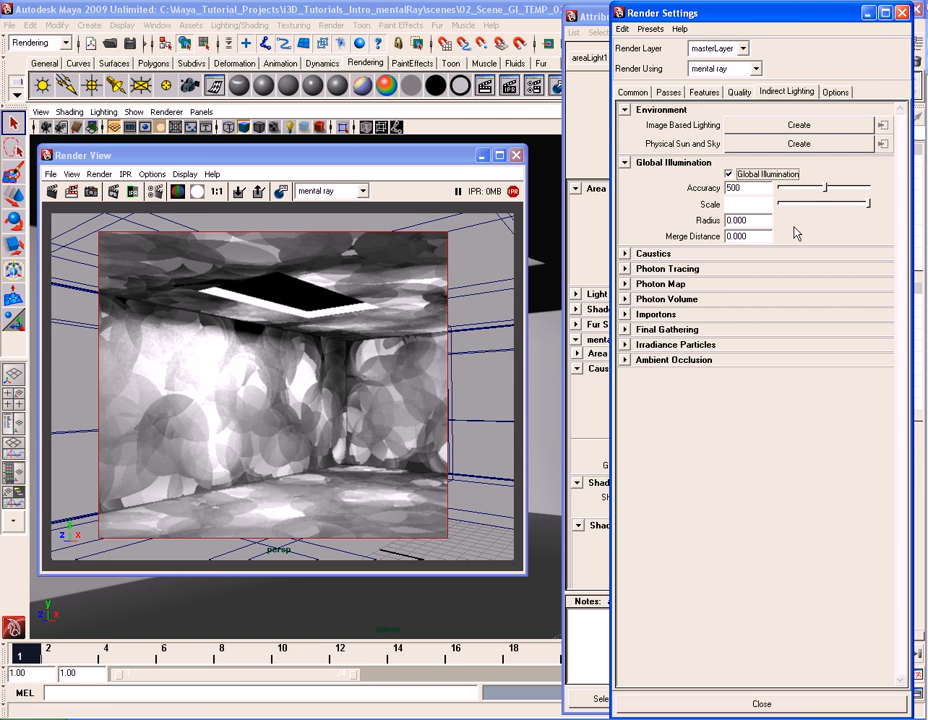
{"action": "double_click", "coordinate": [753, 188]}
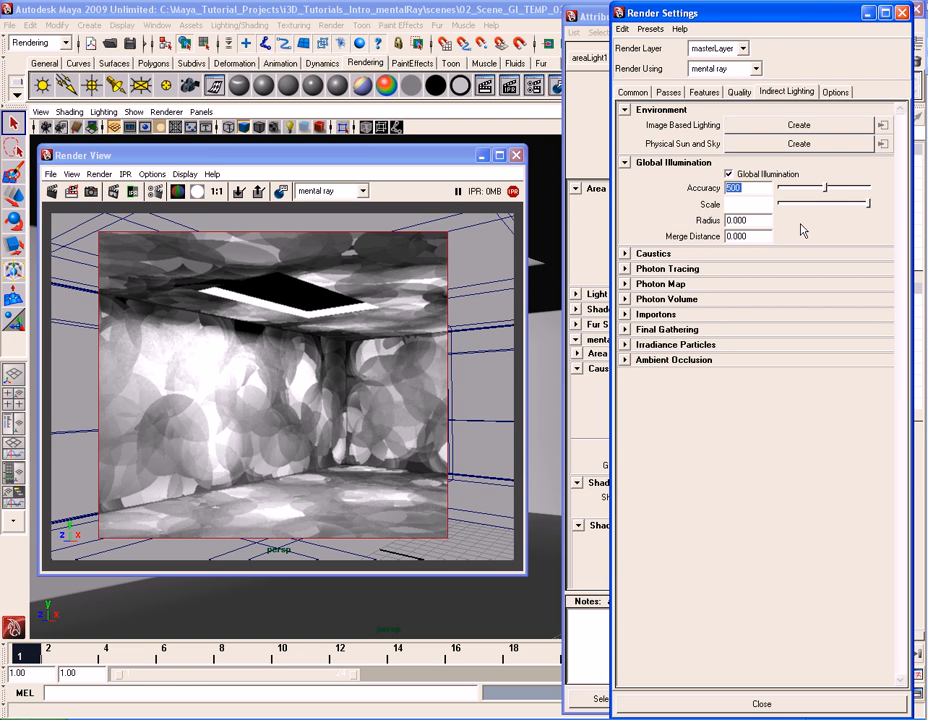
{"action": "left_click_drag", "start_coordinate": [825, 188], "coordinate": [785, 189]}
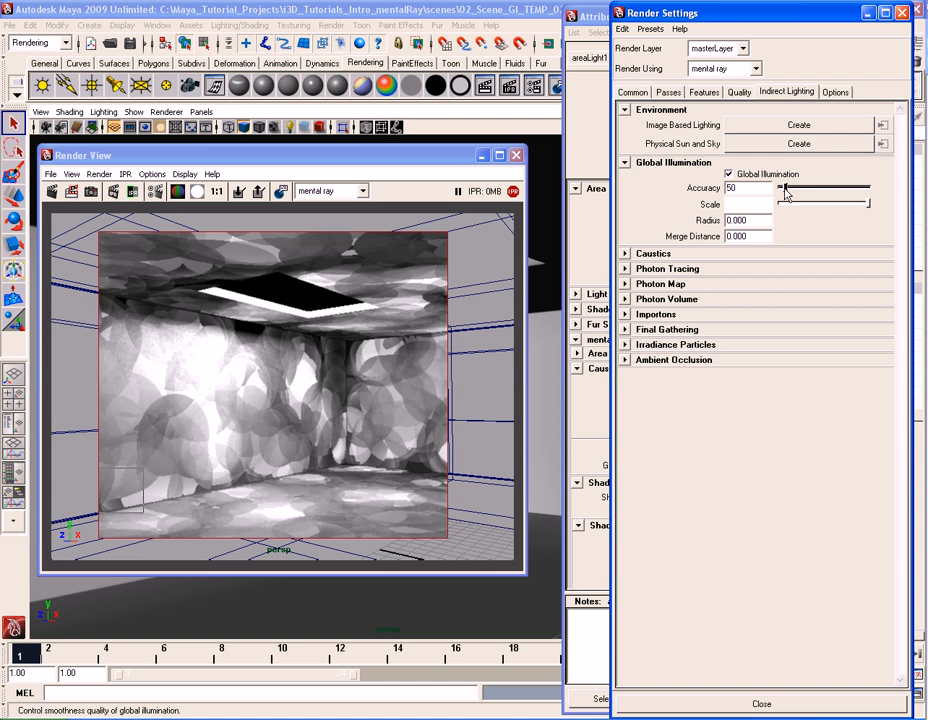
{"action": "left_click_drag", "start_coordinate": [786, 190], "coordinate": [874, 195]}
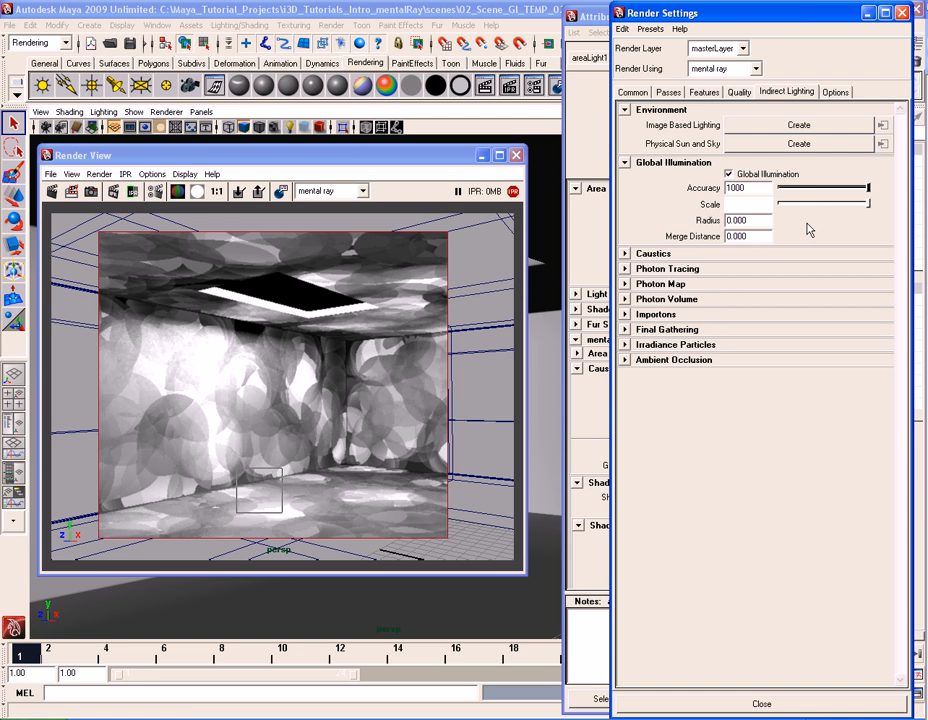
{"action": "double_click", "coordinate": [763, 189]}
{"action": "type", "text": "2000"}
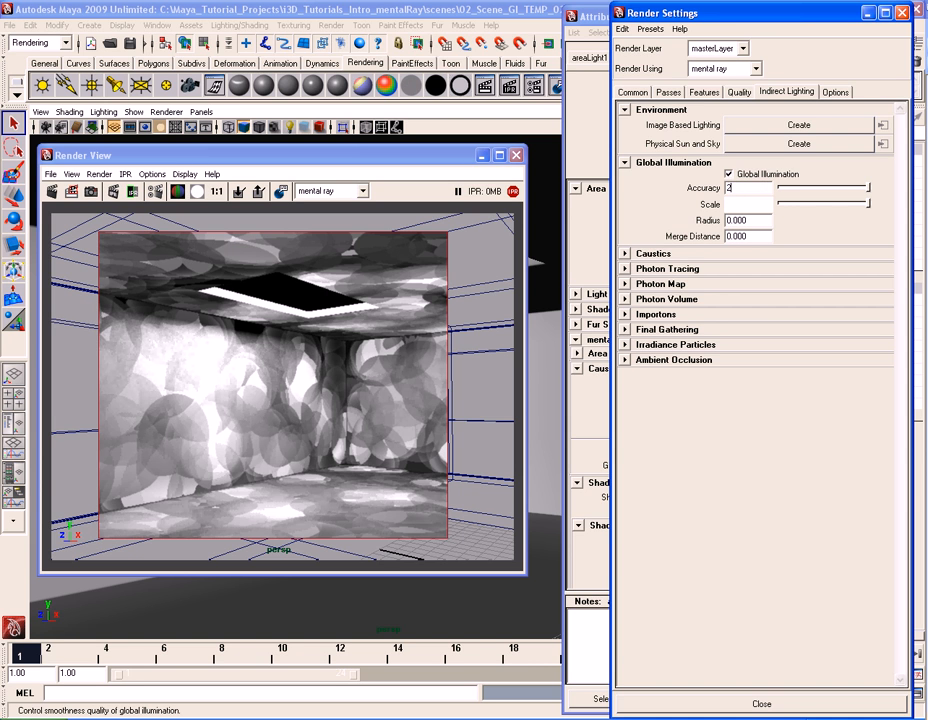
{"action": "key", "text": "Return"}
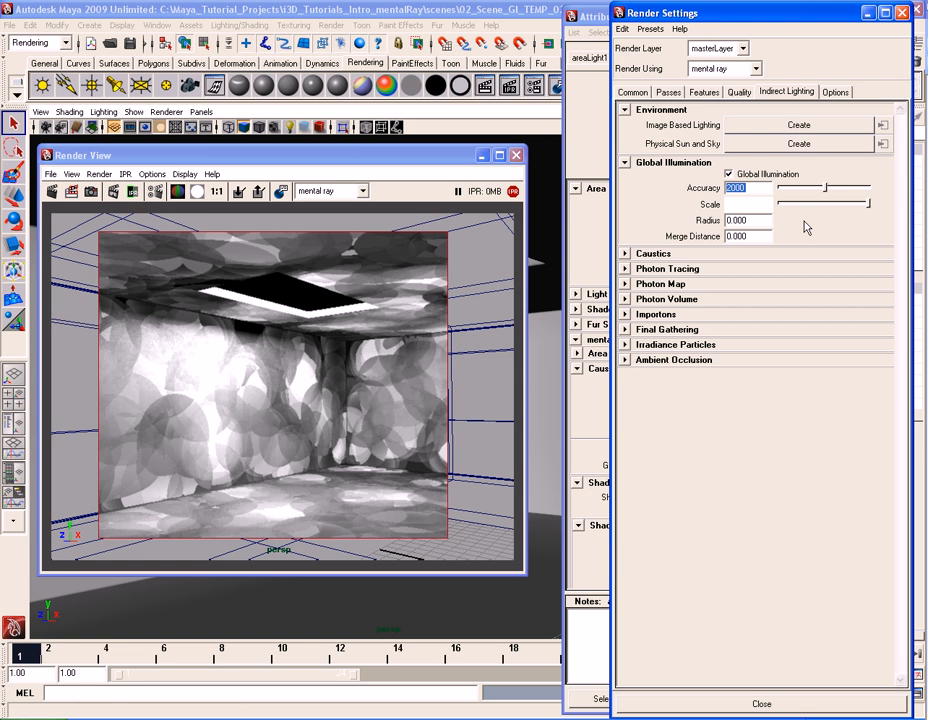
{"action": "type", "text": "500"}
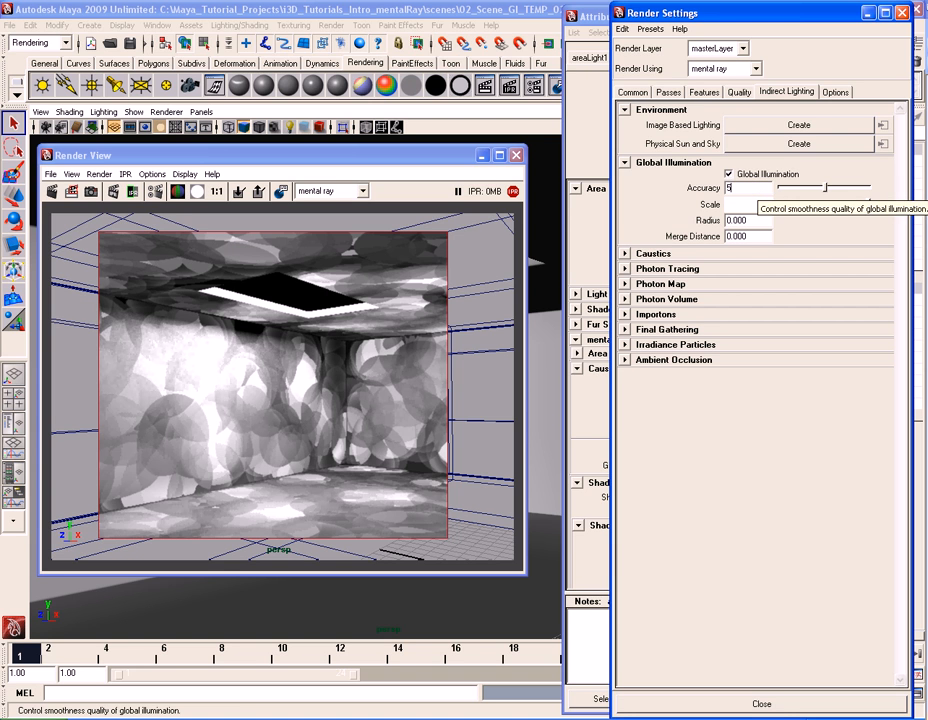
{"action": "key", "text": "Return"}
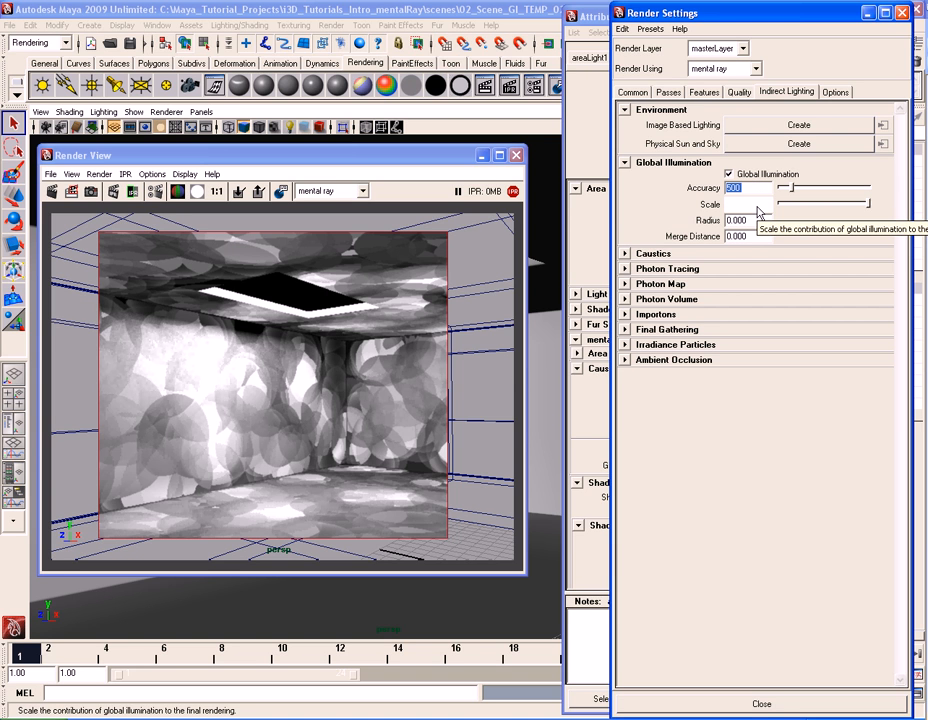
Try a pink Global Illumination scale colour with 0.453 saturation, and return the saturation to 0
{"action": "left_click", "coordinate": [757, 207]}
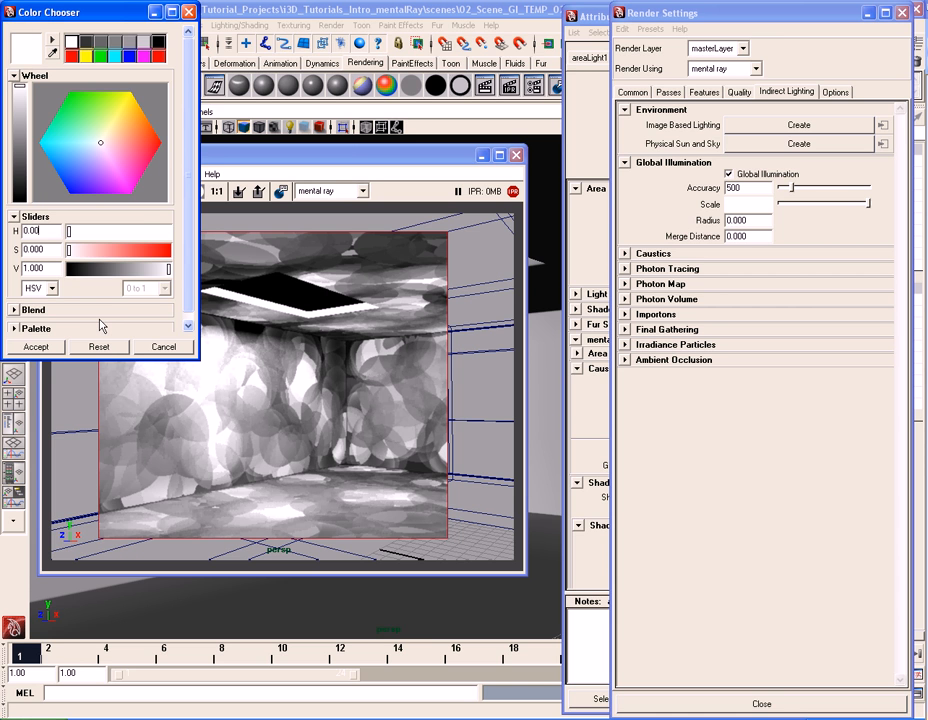
{"action": "left_click", "coordinate": [116, 252]}
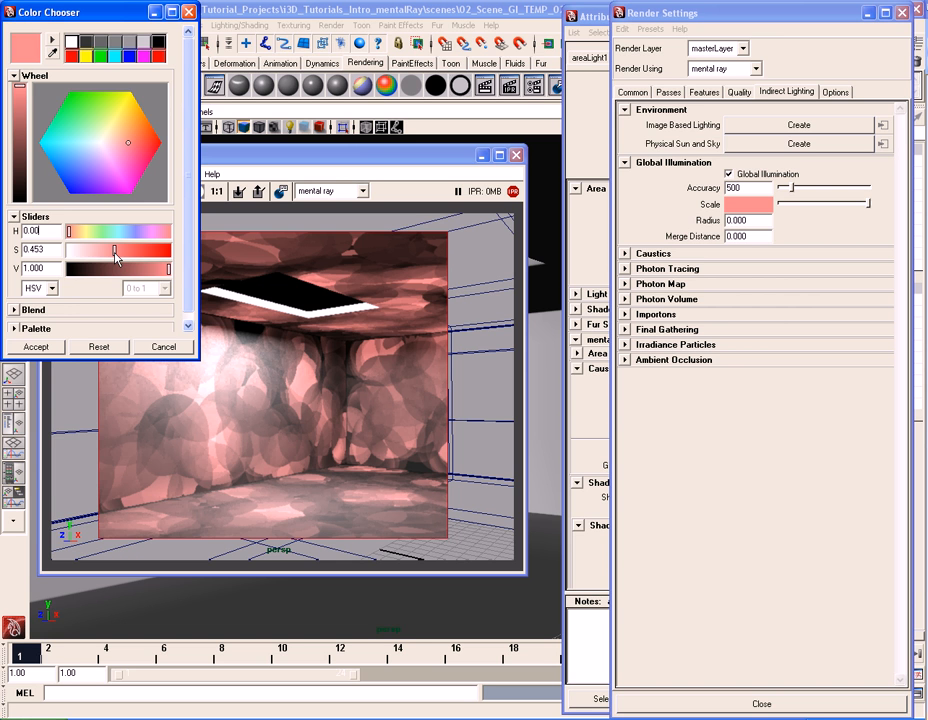
{"action": "left_click_drag", "start_coordinate": [116, 252], "coordinate": [68, 252]}
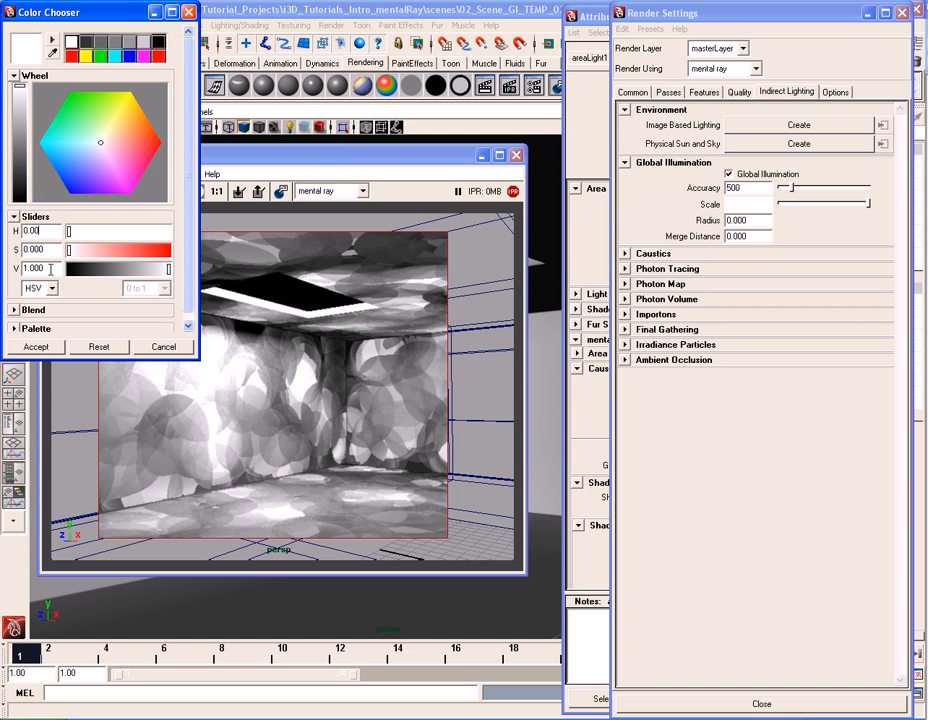
Keep the scale colour in HSV mode, try a darker value of 0.482, and return the value to 1
{"action": "double_click", "coordinate": [50, 269]}
{"action": "left_click", "coordinate": [42, 231]}
{"action": "left_click", "coordinate": [52, 288]}
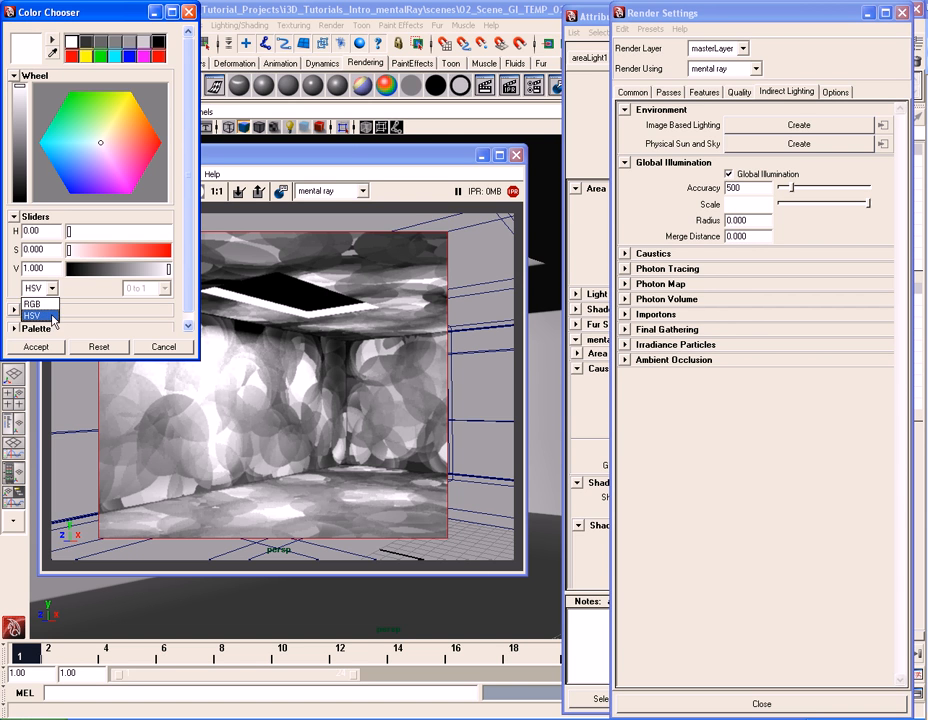
{"action": "left_click", "coordinate": [52, 316]}
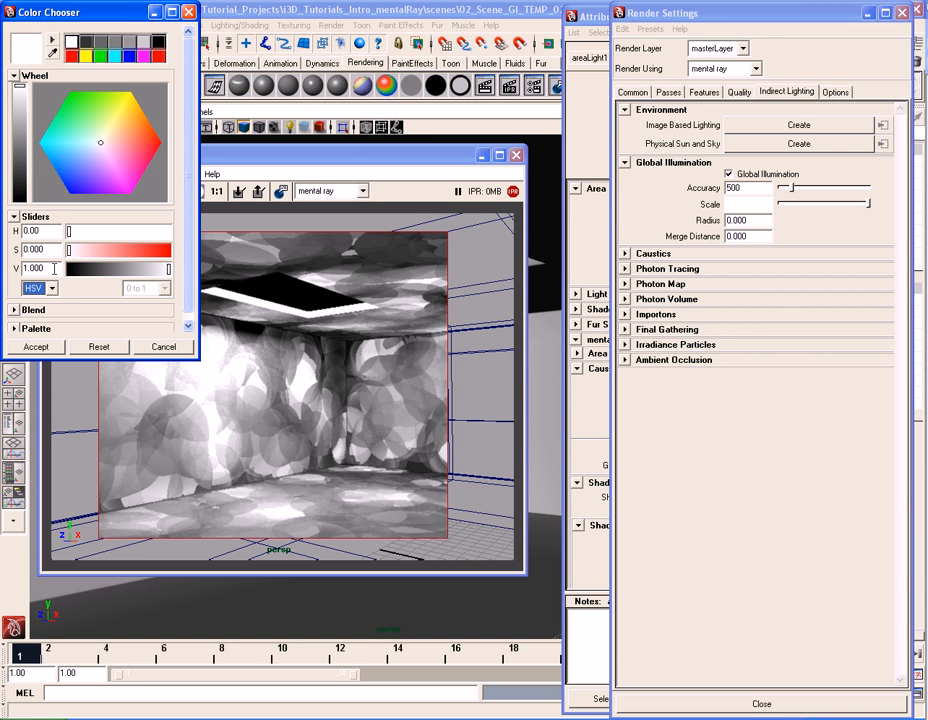
{"action": "double_click", "coordinate": [54, 268]}
{"action": "left_click_drag", "start_coordinate": [95, 270], "coordinate": [119, 277]}
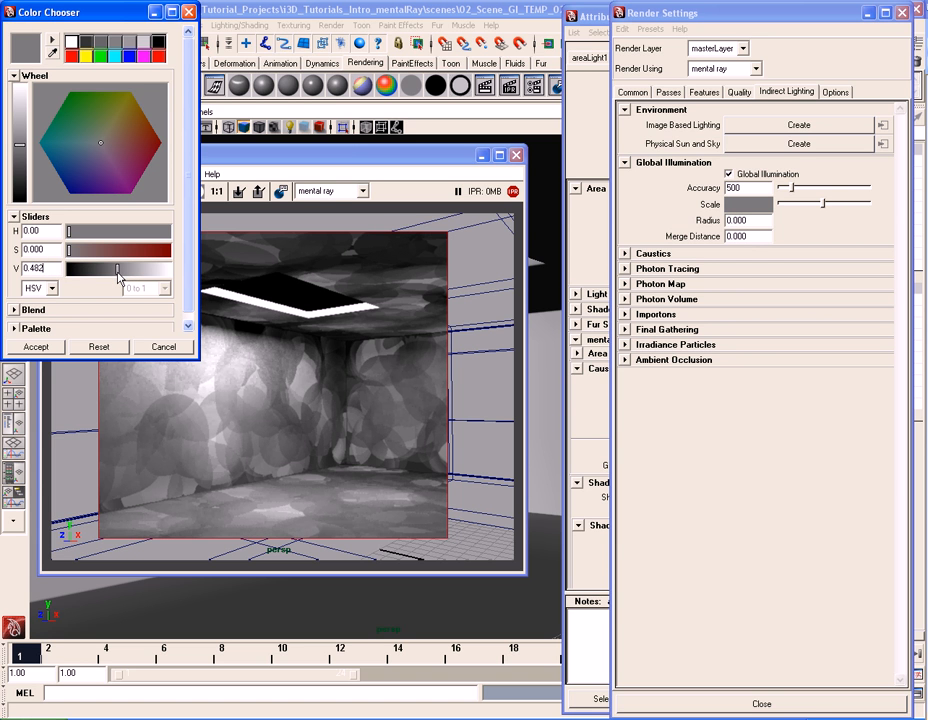
{"action": "left_click_drag", "start_coordinate": [118, 277], "coordinate": [143, 282]}
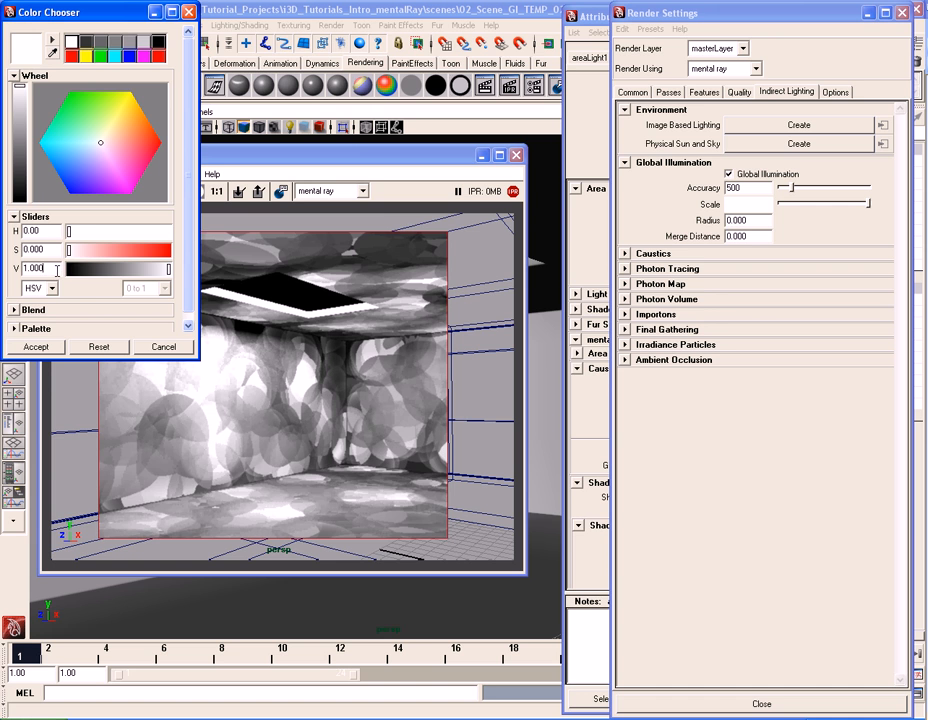
Try Global Illumination scale colour values of 2 and 5, restore the value to 1 and leave the colour chooser
{"action": "double_click", "coordinate": [57, 269]}
{"action": "type", "text": "2"}
{"action": "key", "text": "Return"}
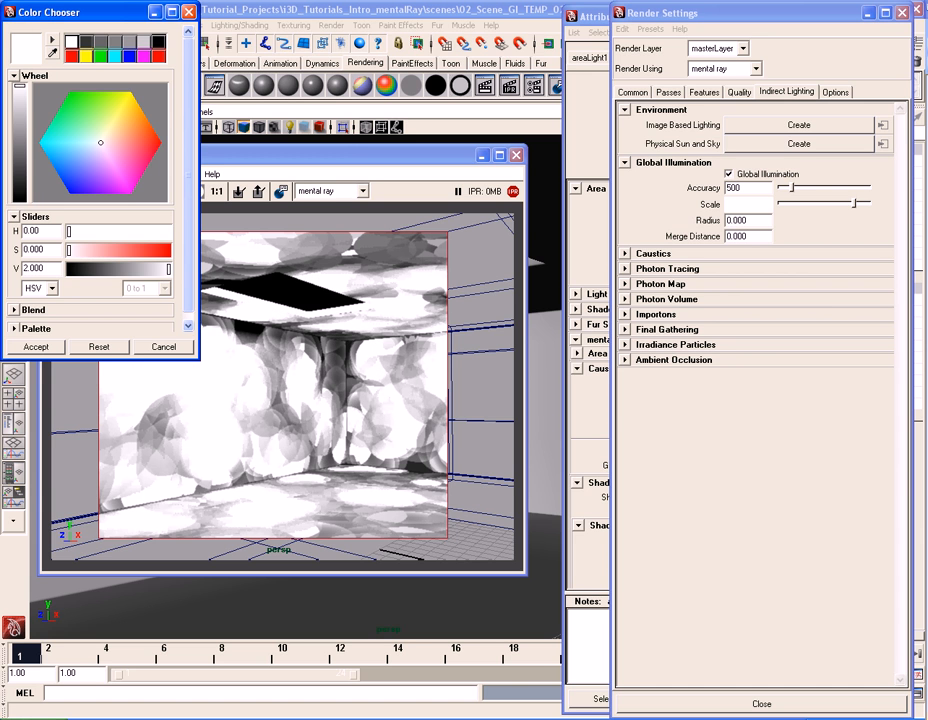
{"action": "double_click", "coordinate": [57, 269]}
{"action": "type", "text": "5"}
{"action": "key", "text": "Return"}
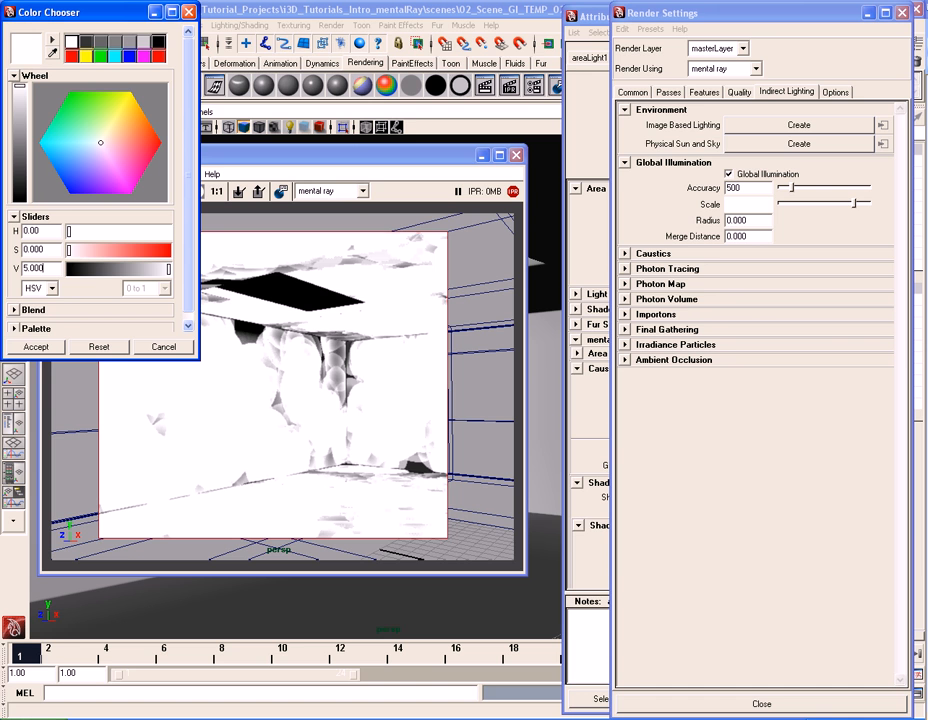
{"action": "double_click", "coordinate": [53, 269]}
{"action": "type", "text": "1"}
{"action": "key", "text": "Return"}
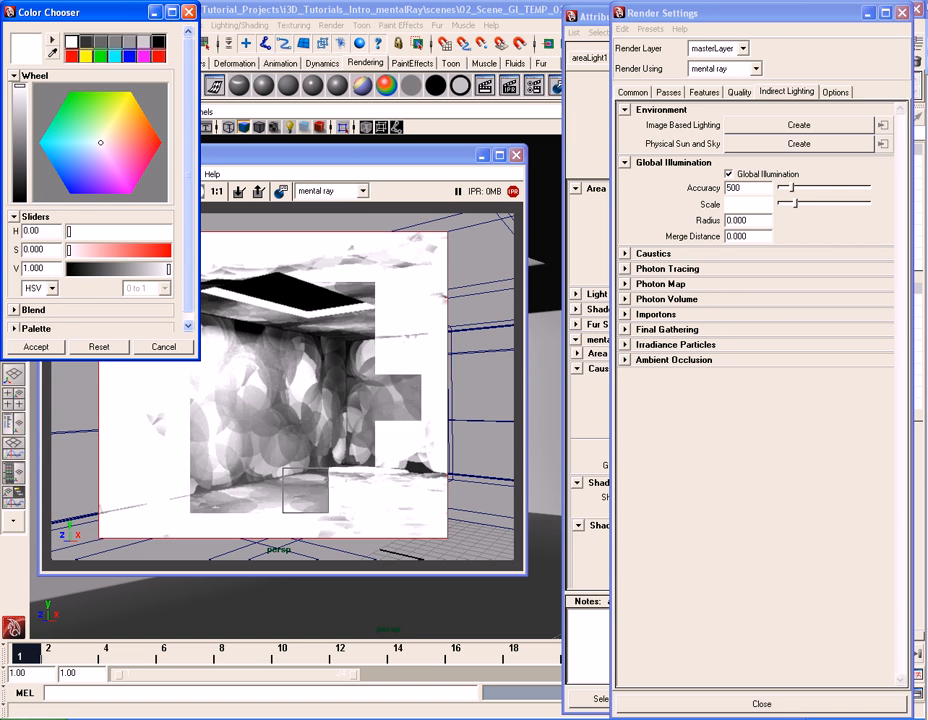
{"action": "left_click", "coordinate": [164, 347]}
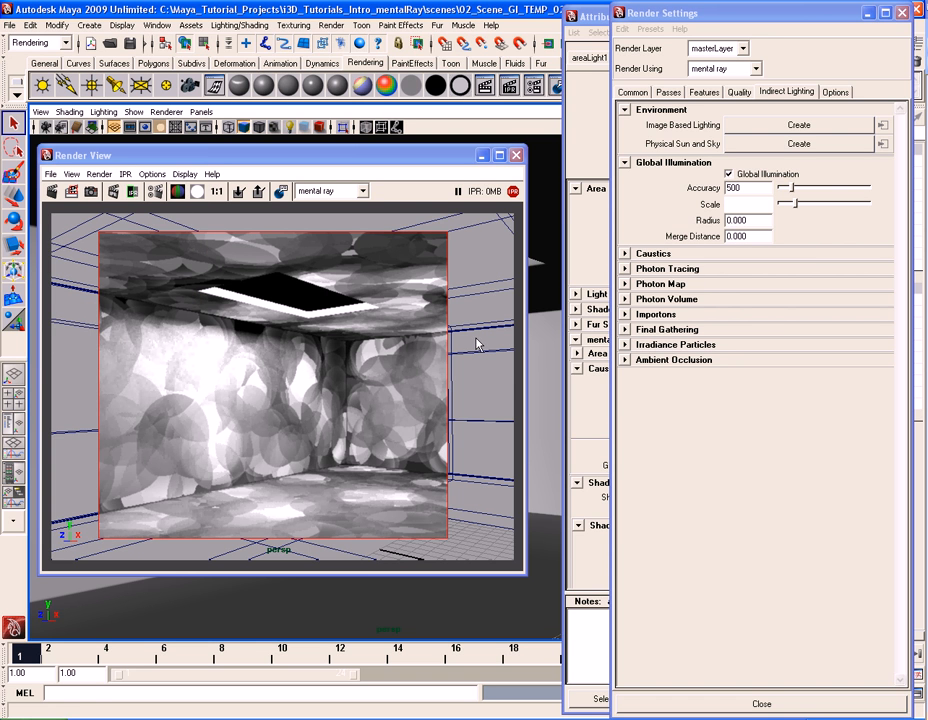
Try a Global Illumination photon radius of 1, followed by 0.1
{"action": "left_click", "coordinate": [816, 232]}
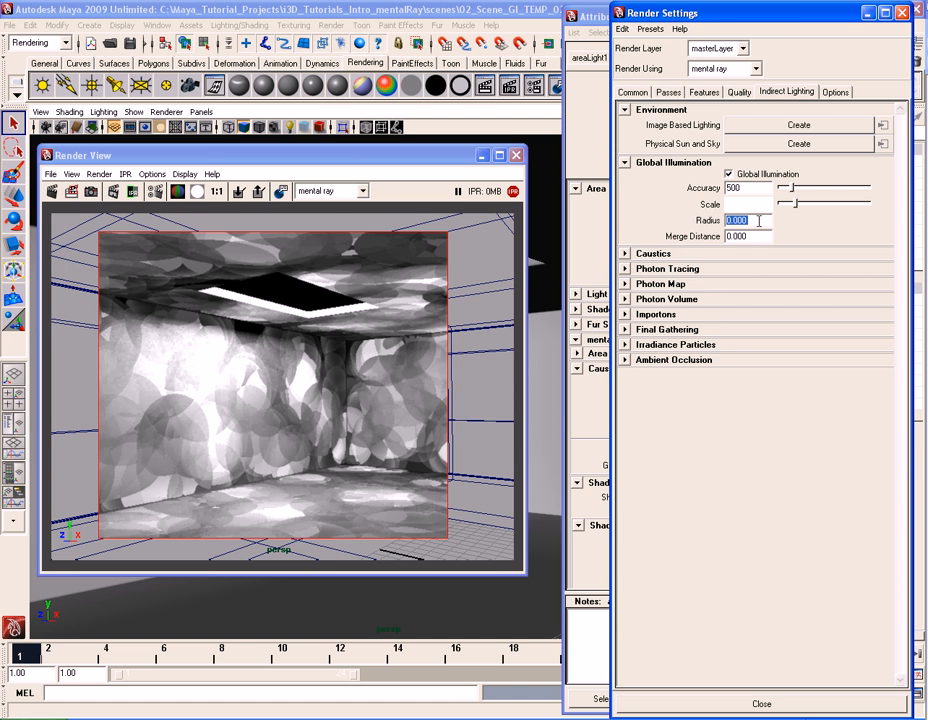
{"action": "type", "text": "1"}
{"action": "key", "text": "Return"}
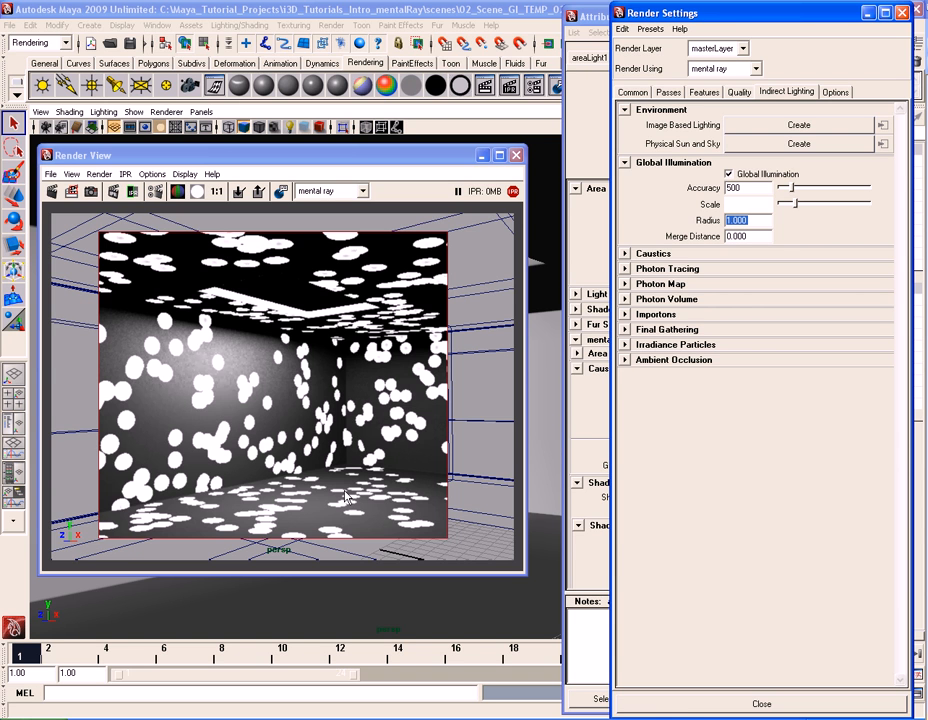
{"action": "type", "text": "0.1"}
{"action": "key", "text": "Return"}
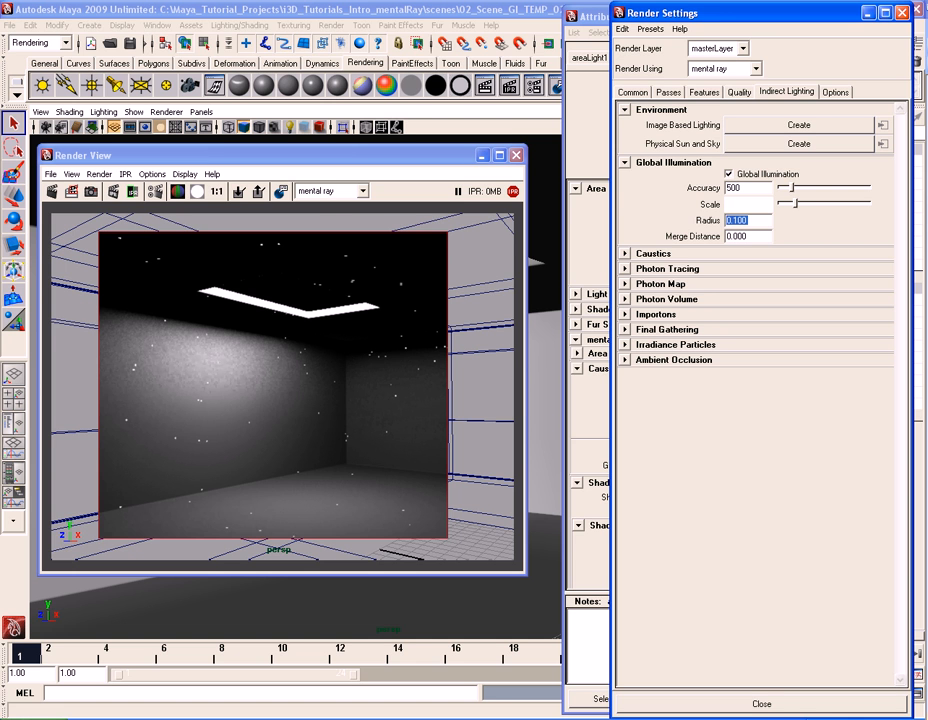
Try a Global Illumination photon radius of 5, and reduce it to 2
{"action": "type", "text": "5"}
{"action": "key", "text": "Return"}
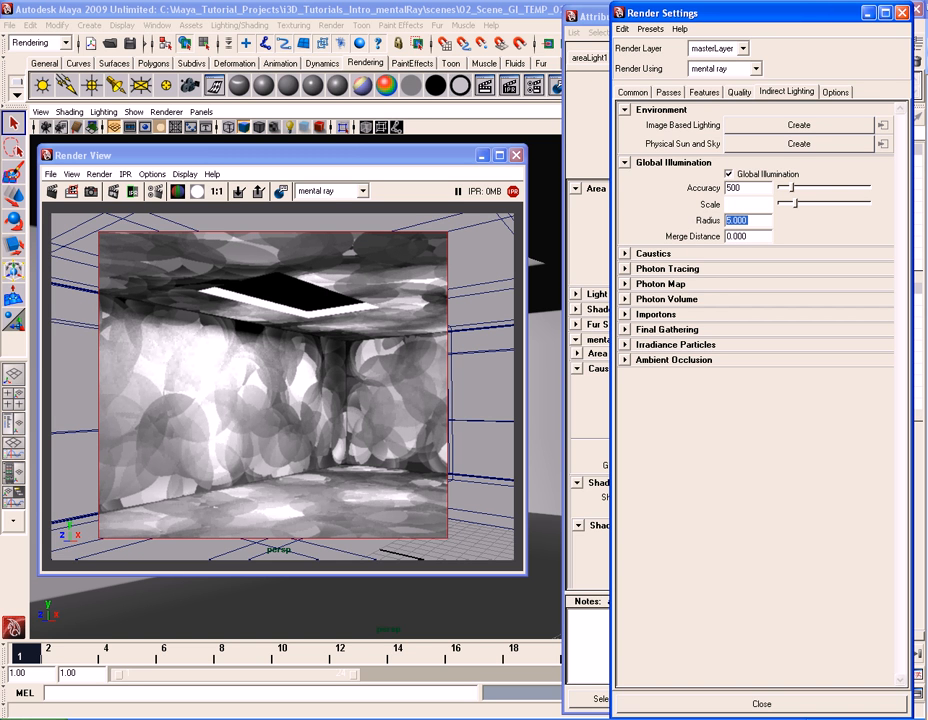
{"action": "type", "text": "2"}
{"action": "key", "text": "Return"}
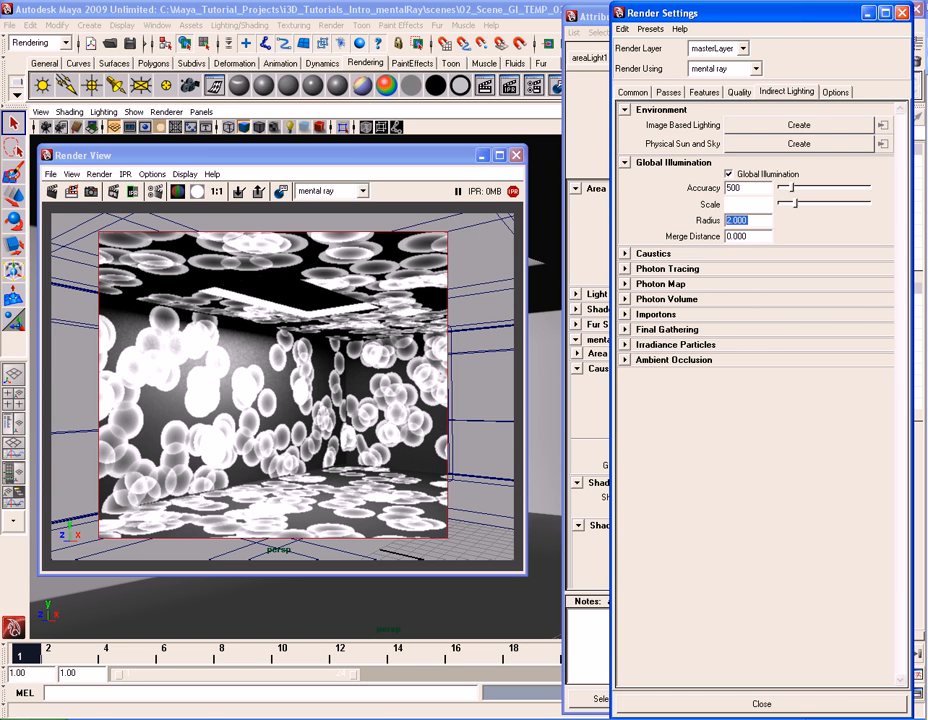
Look over the Photon Map options and try a Global Illumination Merge Distance of 5
{"action": "left_click", "coordinate": [763, 237]}
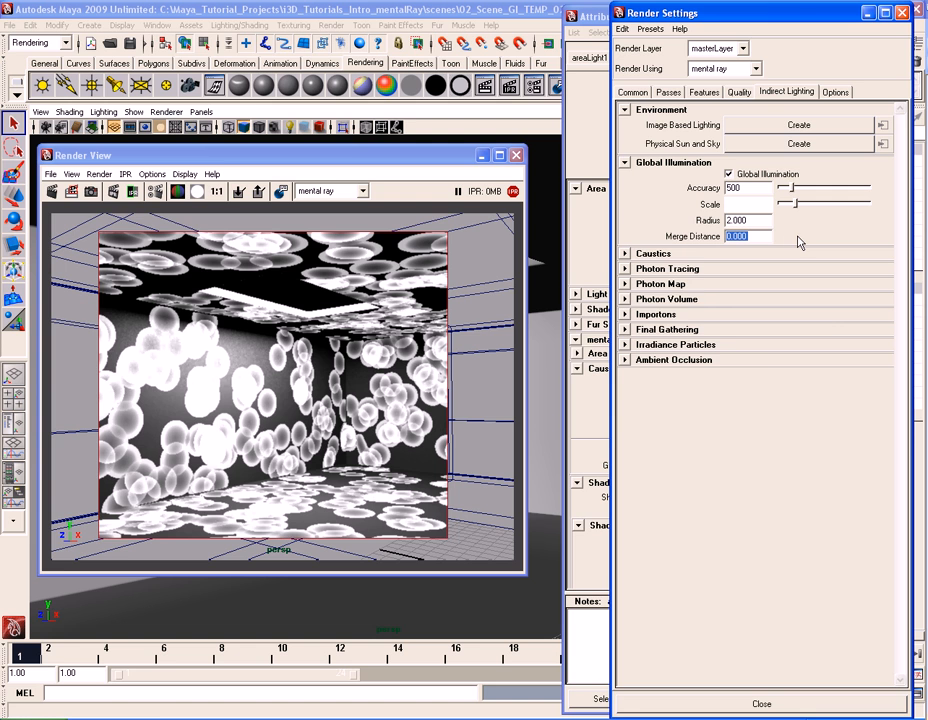
{"action": "left_click", "coordinate": [646, 285]}
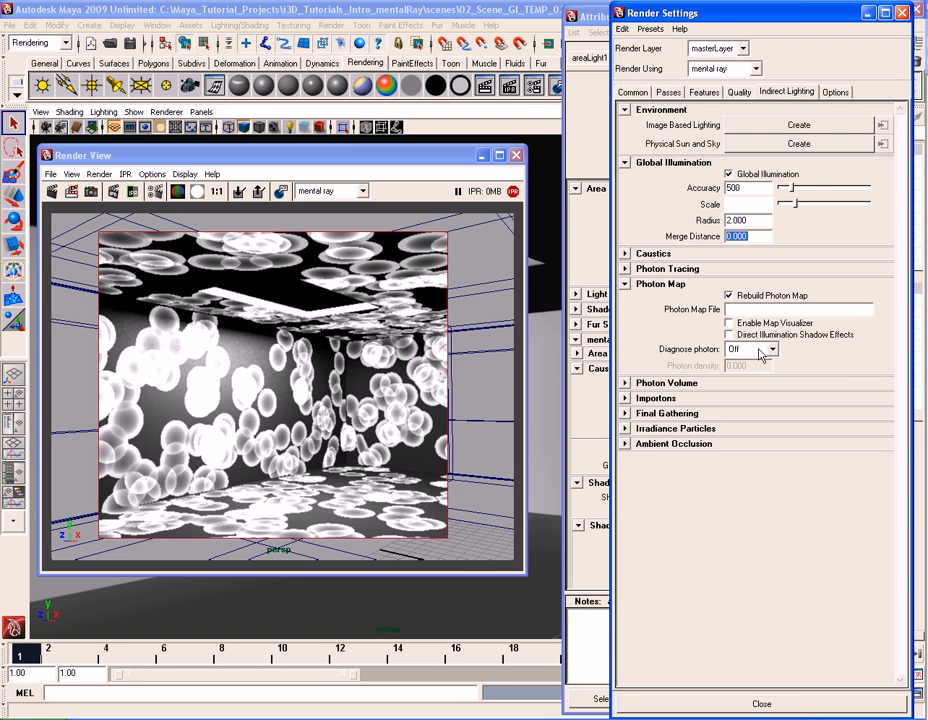
{"action": "left_click", "coordinate": [648, 285]}
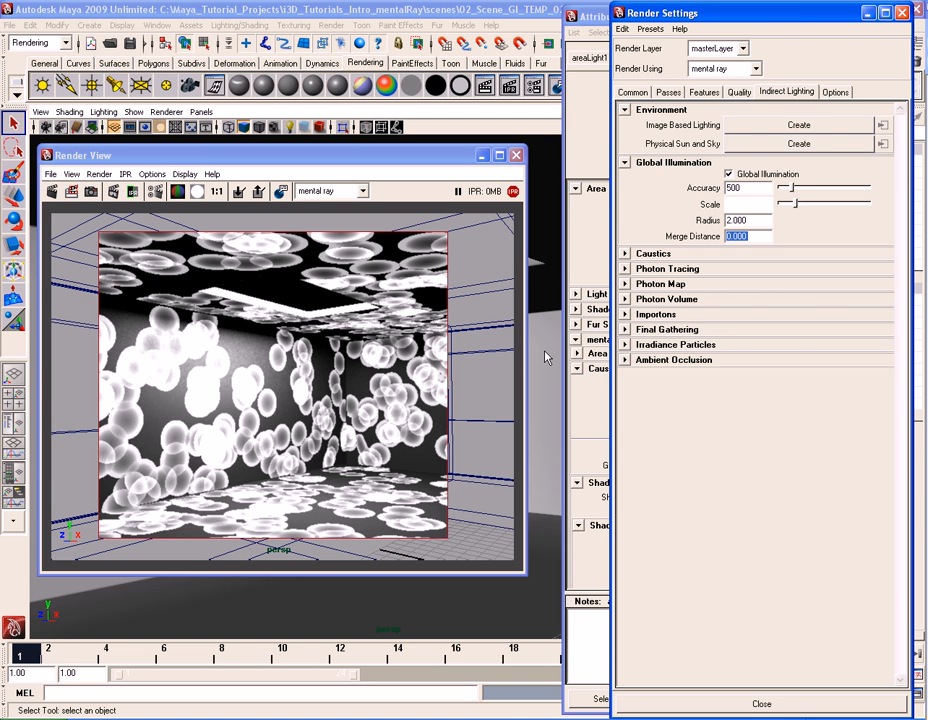
{"action": "type", "text": "5"}
{"action": "key", "text": "Return"}
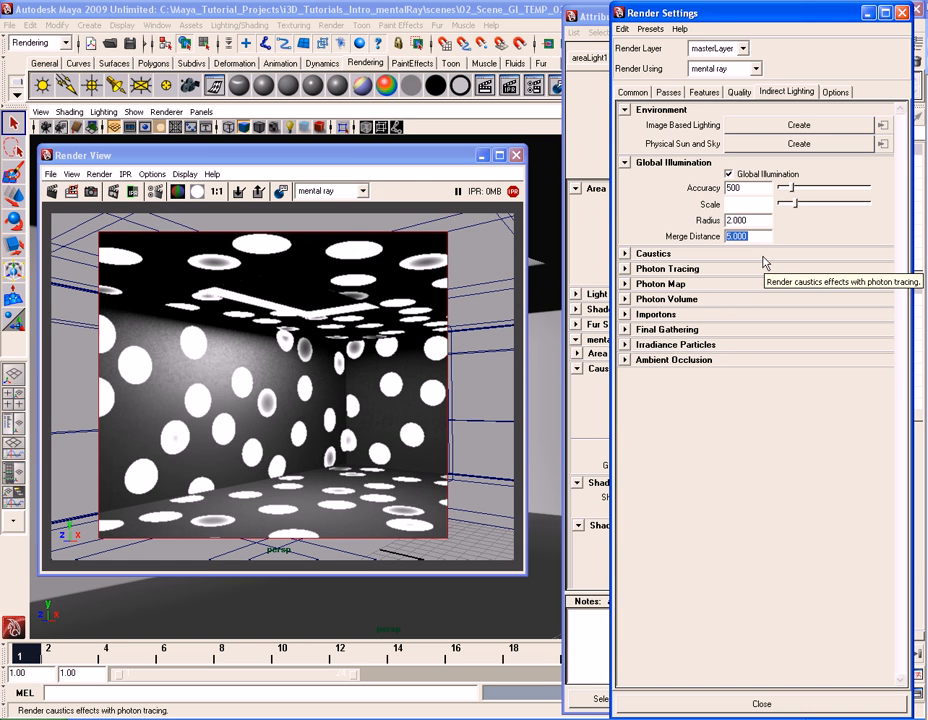
Reset both the Global Illumination Merge Distance and Radius to 0
{"action": "type", "text": "0"}
{"action": "key", "text": "Return"}
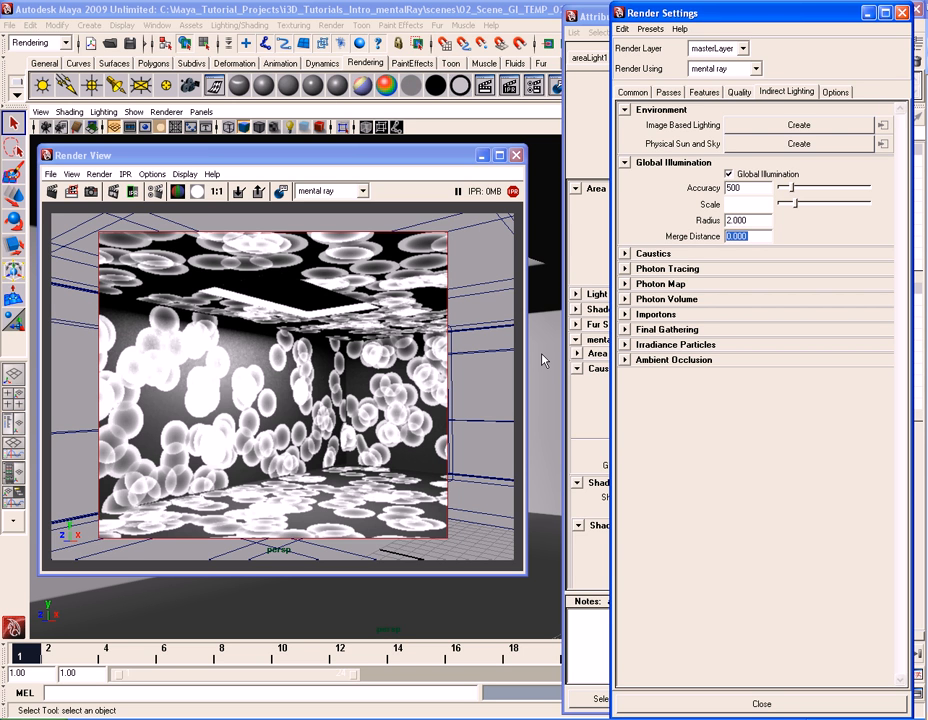
{"action": "left_click", "coordinate": [766, 221]}
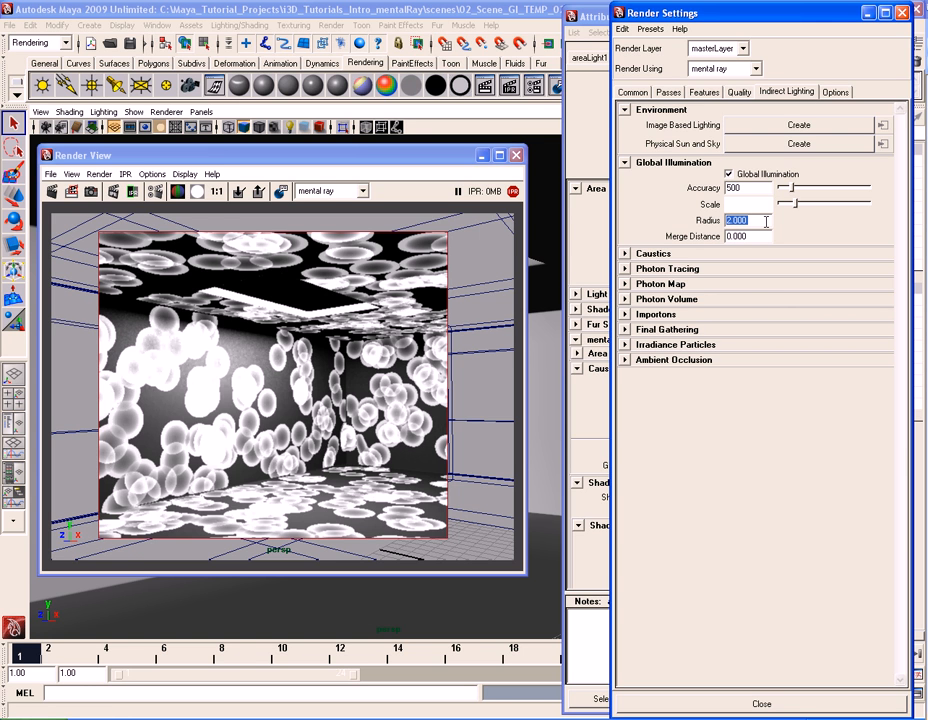
{"action": "type", "text": "0"}
{"action": "key", "text": "Return"}
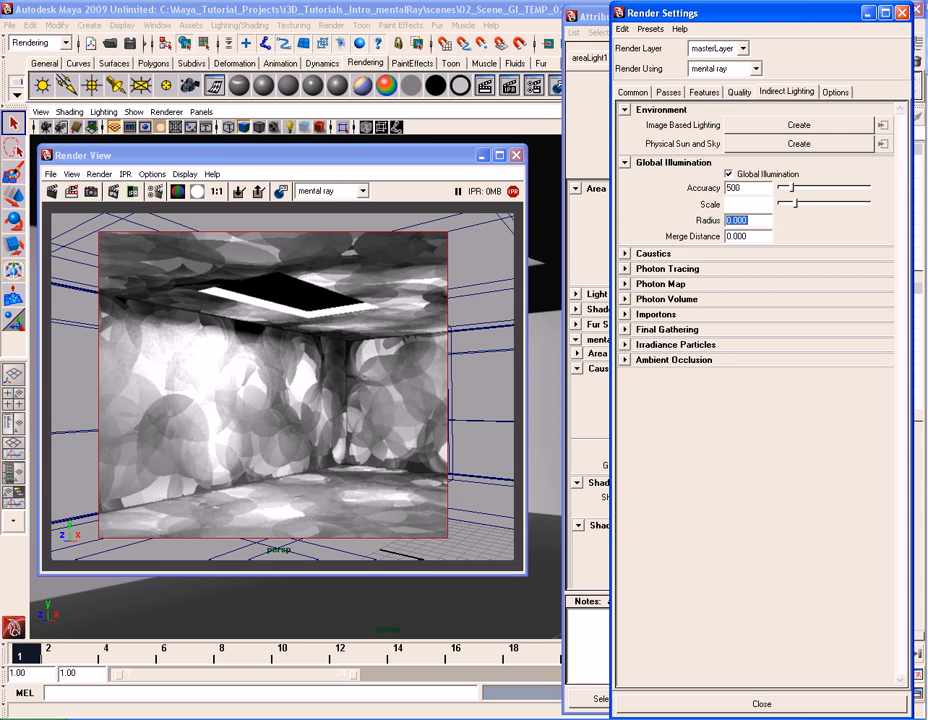
Test a Global Illumination radius of 20, and raise it to 40 for smoother lighting
{"action": "type", "text": "20"}
{"action": "key", "text": "Return"}
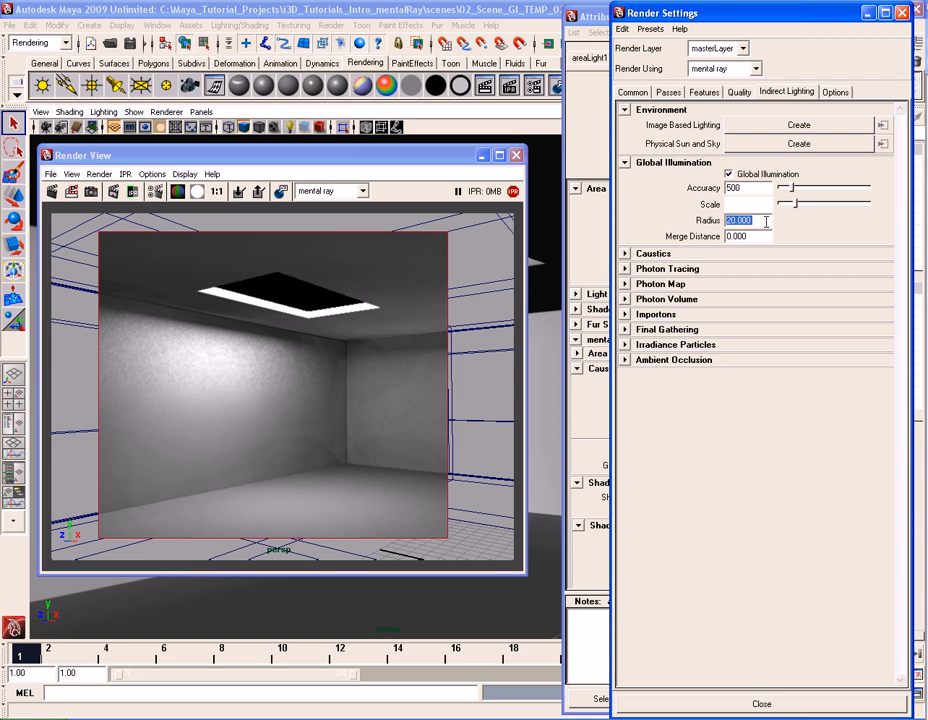
{"action": "type", "text": "40"}
{"action": "key", "text": "Return"}
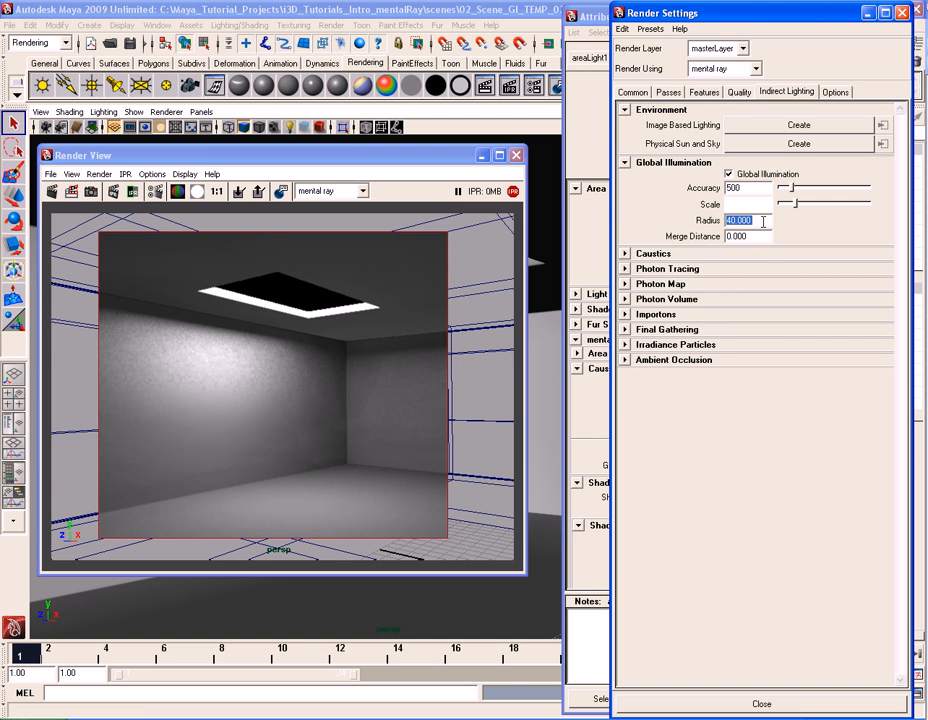
Check the area light's photon attributes, and set the Global Illumination radius to 2 in the render settings
{"action": "left_click", "coordinate": [594, 17]}
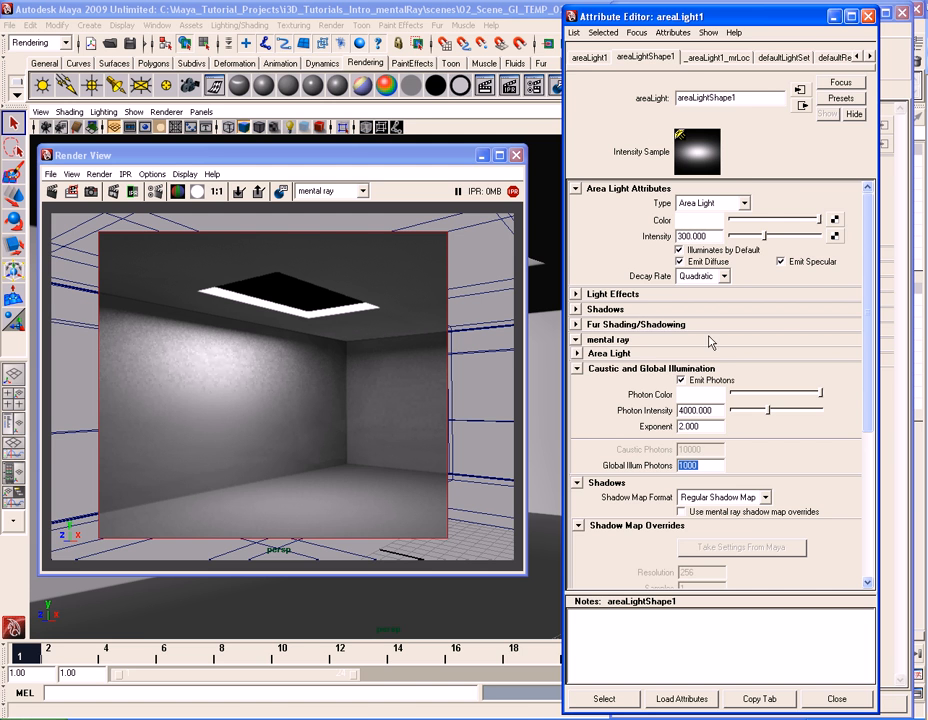
{"action": "left_click", "coordinate": [906, 45]}
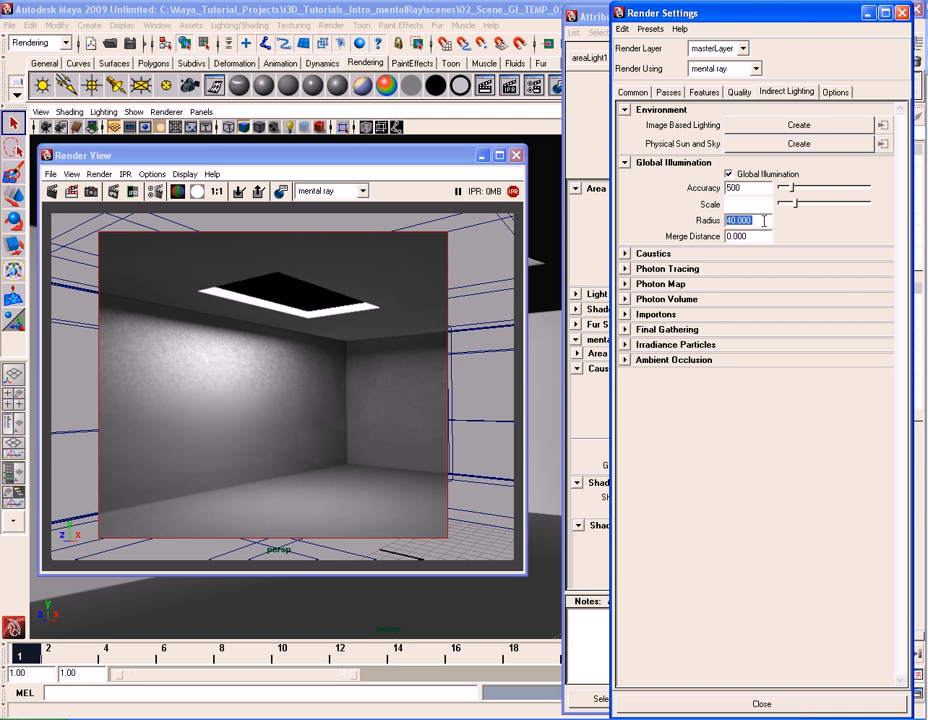
{"action": "type", "text": "2"}
{"action": "key", "text": "Return"}
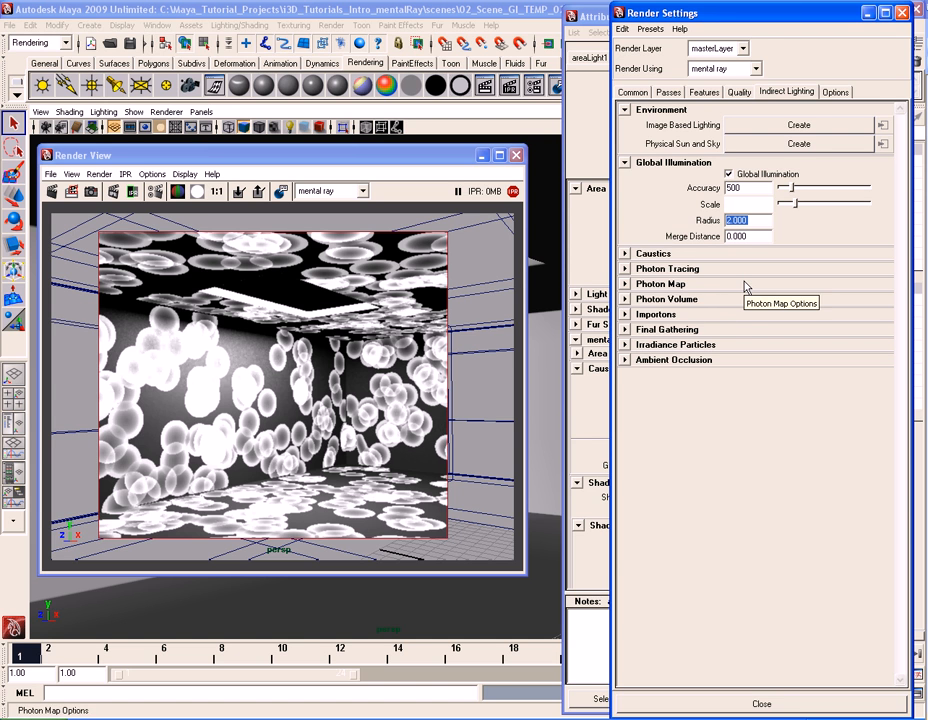
Review the area light's Caustic and Global Illumination attributes again, and return to the indirect lighting render settings
{"action": "left_click", "coordinate": [601, 15]}
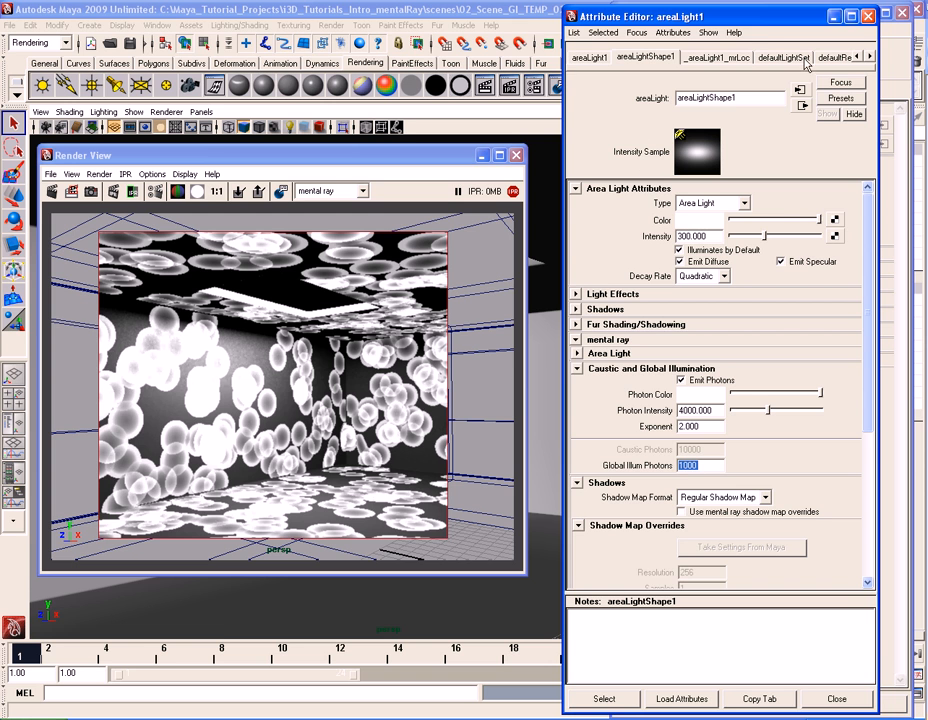
{"action": "left_click", "coordinate": [548, 8]}
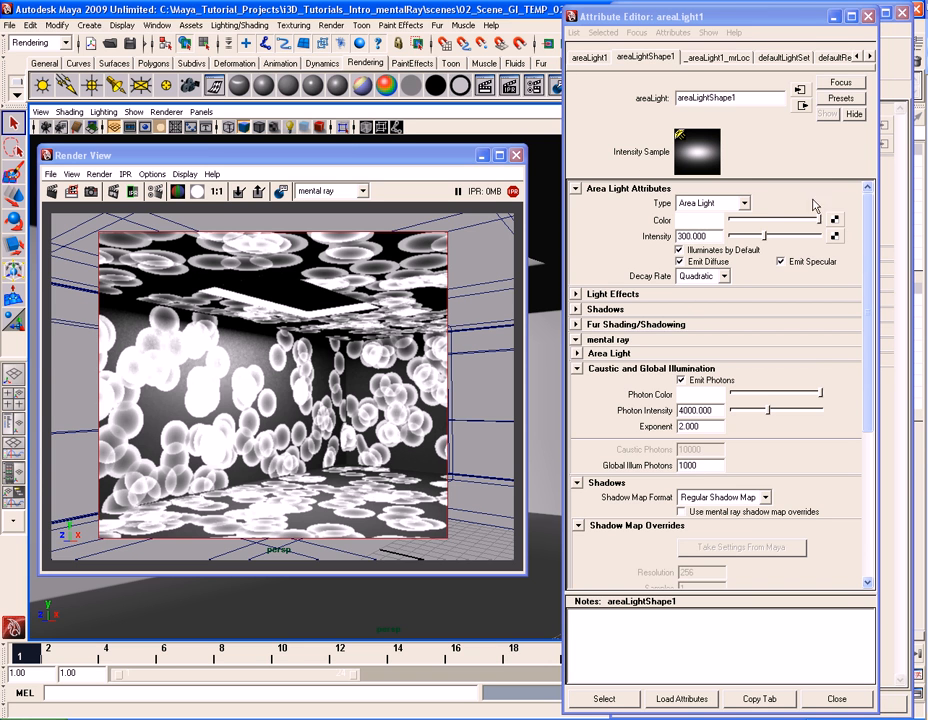
{"action": "left_click", "coordinate": [911, 84]}
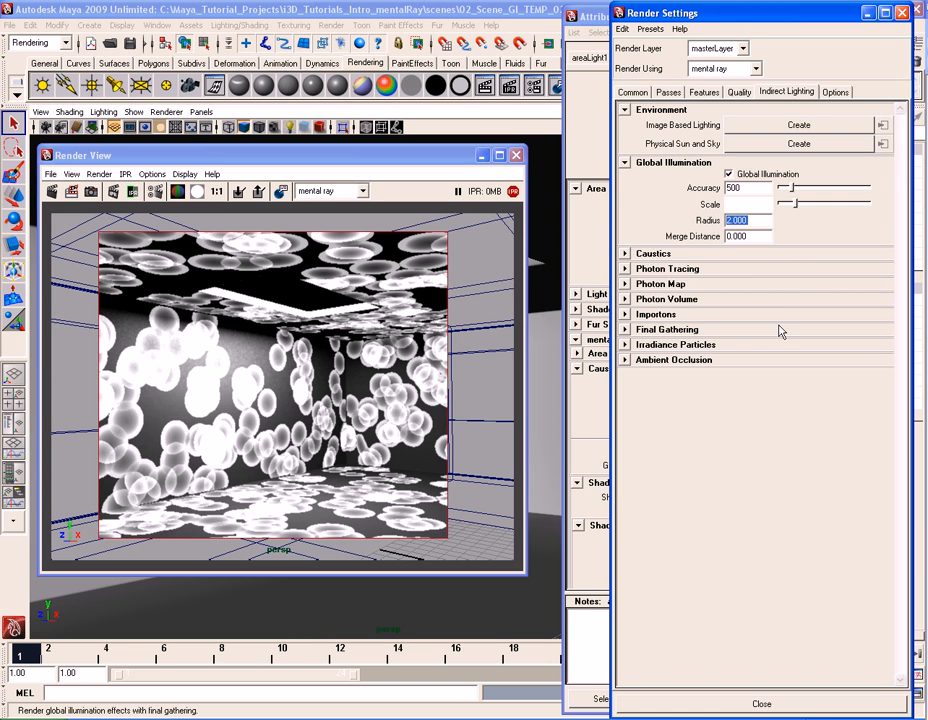